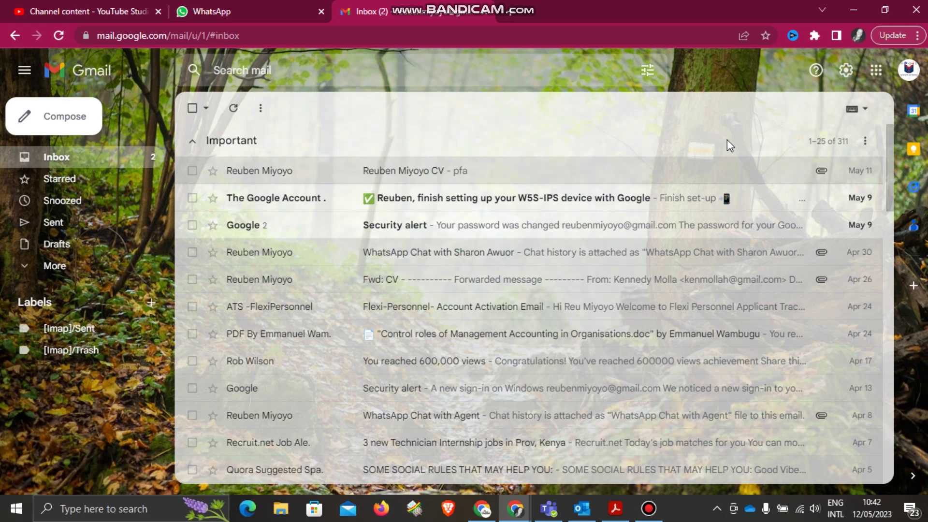
# - Open Gmail's full settings from the gear menu and scroll to the Signature section
pyautogui.click(847, 71)
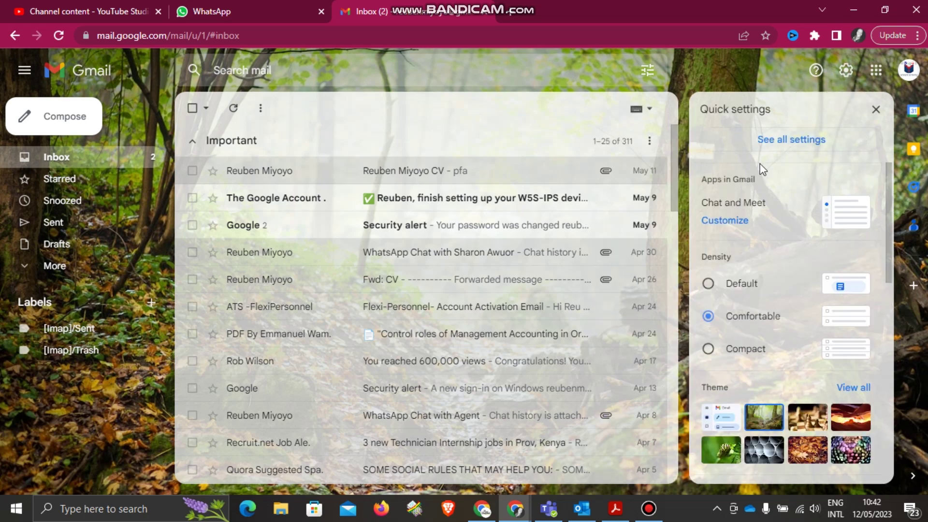
pyautogui.click(788, 140)
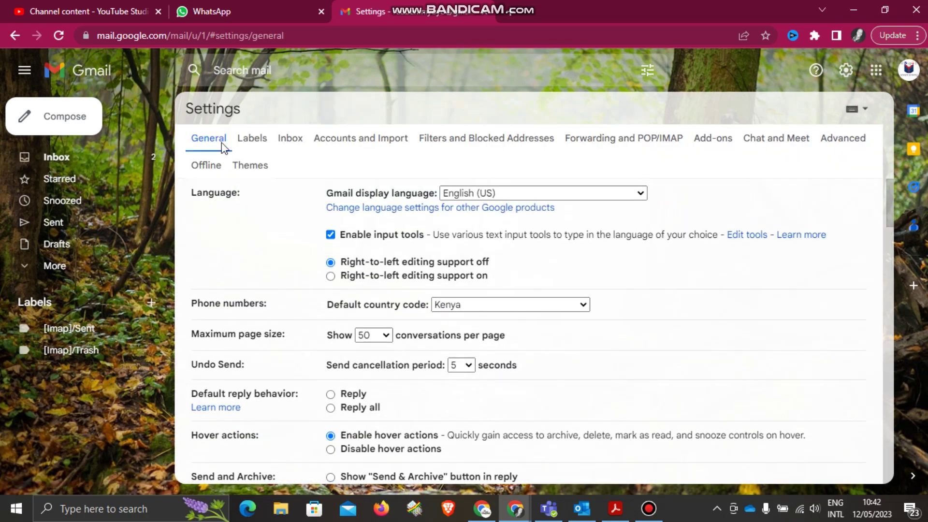
pyautogui.scroll(-6, 222, 331)
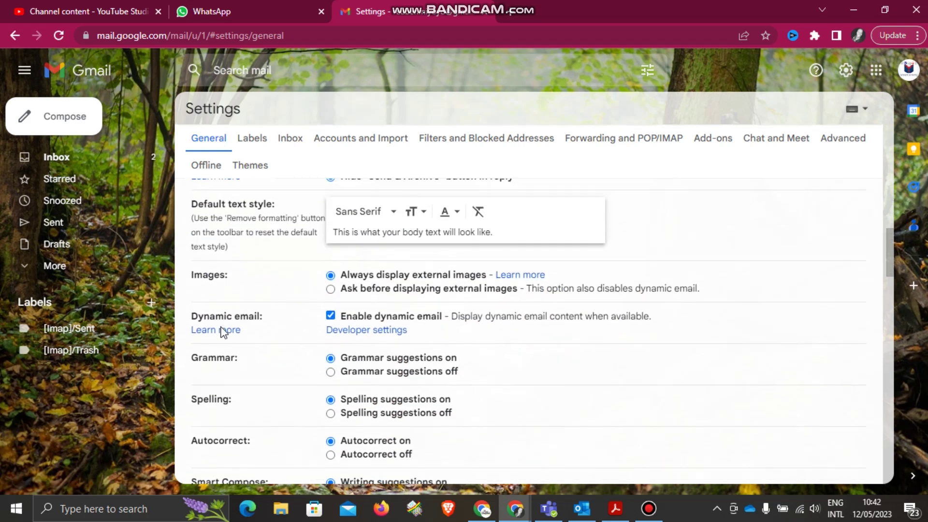
pyautogui.scroll(-12, 222, 332)
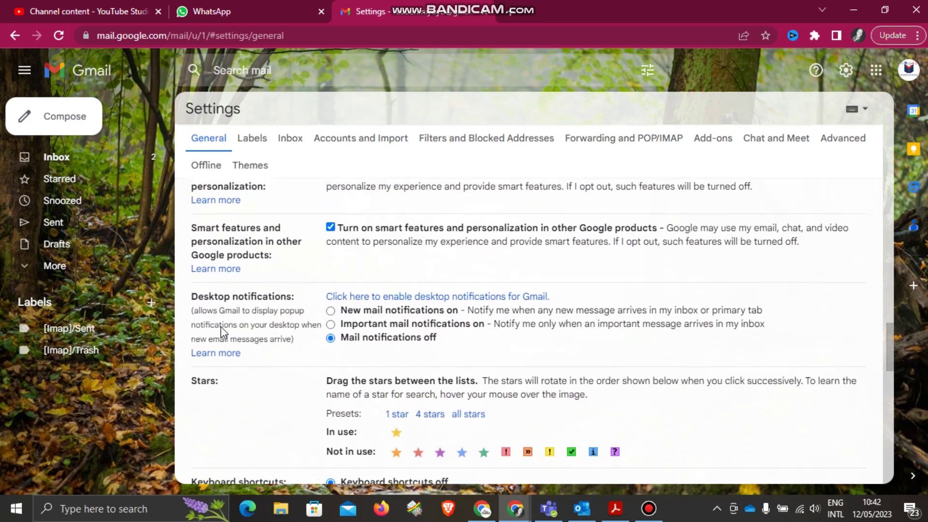
pyautogui.scroll(-8, 220, 326)
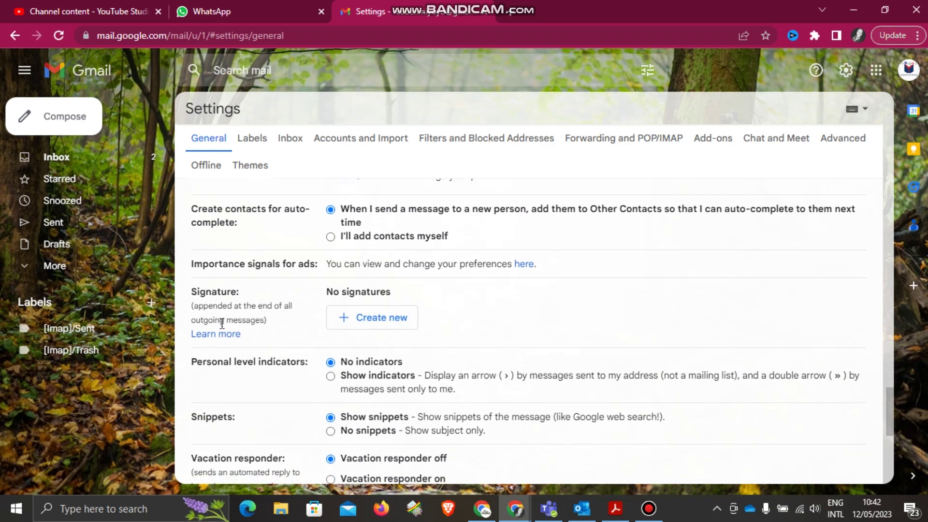
pyautogui.scroll(-6, 222, 323)
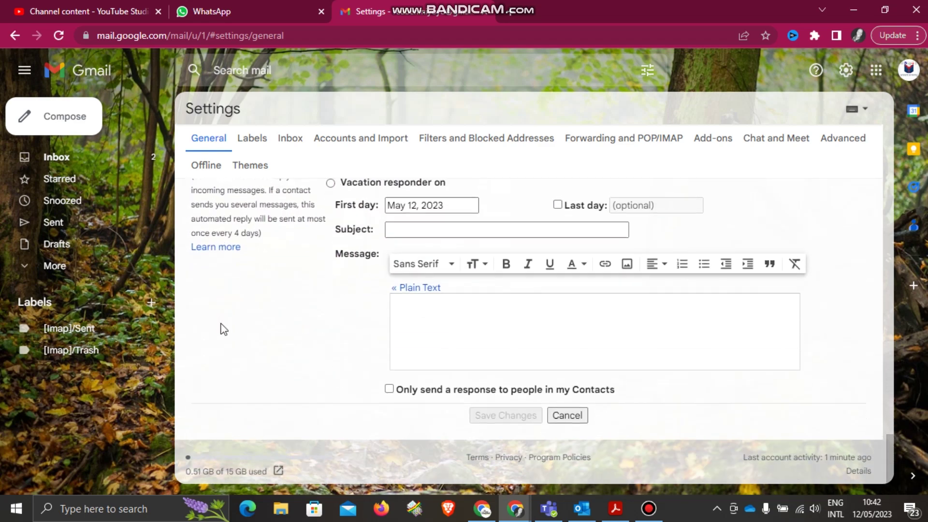
pyautogui.scroll(7, 223, 329)
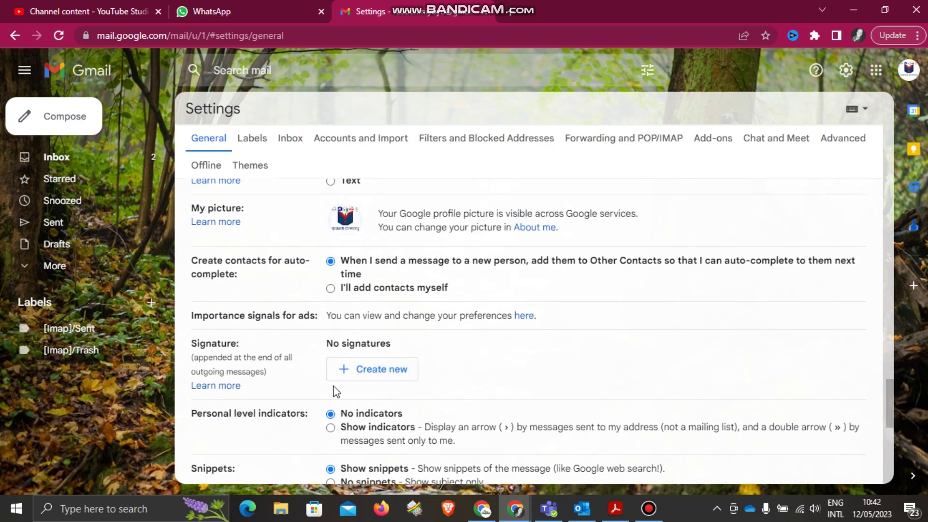
# - Create a new signature named with the sender's name and place the cursor in its empty editor
pyautogui.click(368, 372)
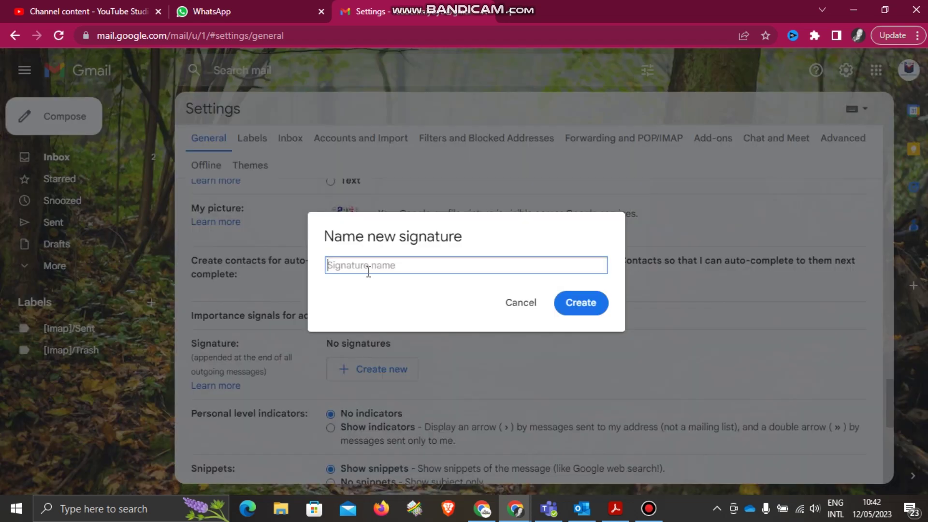
pyautogui.write('Reuben')
pyautogui.click(571, 312)
pyautogui.scroll(-2, 571, 314)
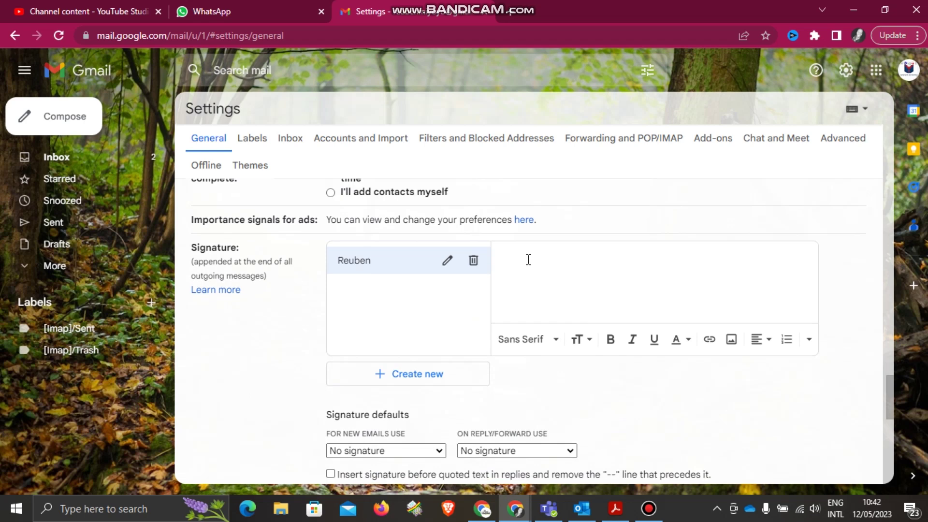
pyautogui.click(525, 259)
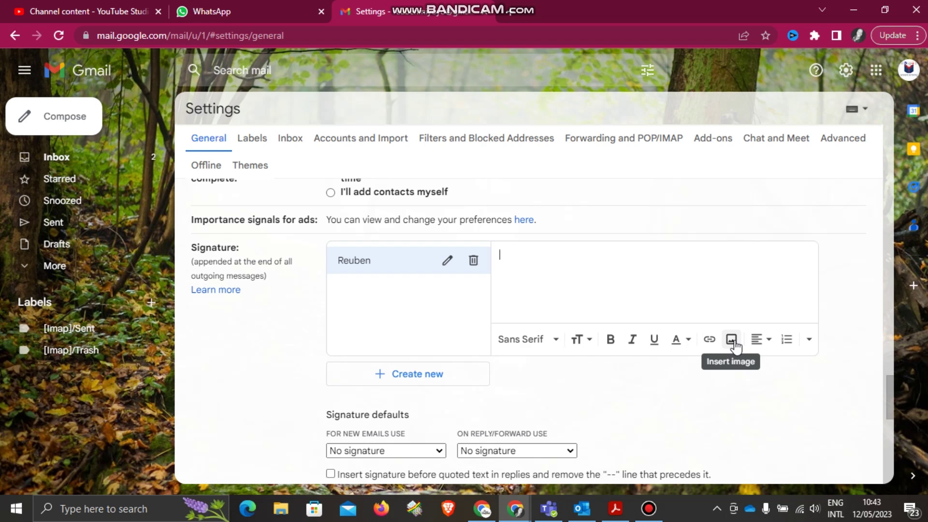
pyautogui.click(509, 260)
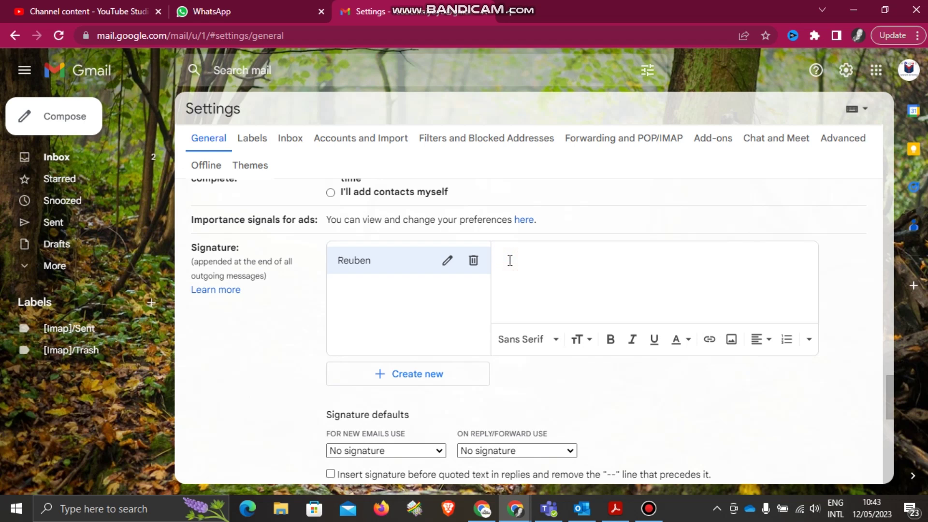
# - Paste the prepared signature and add a 'Kind Regards,' line above the name
pyautogui.hotkey('ctrl', 'v')
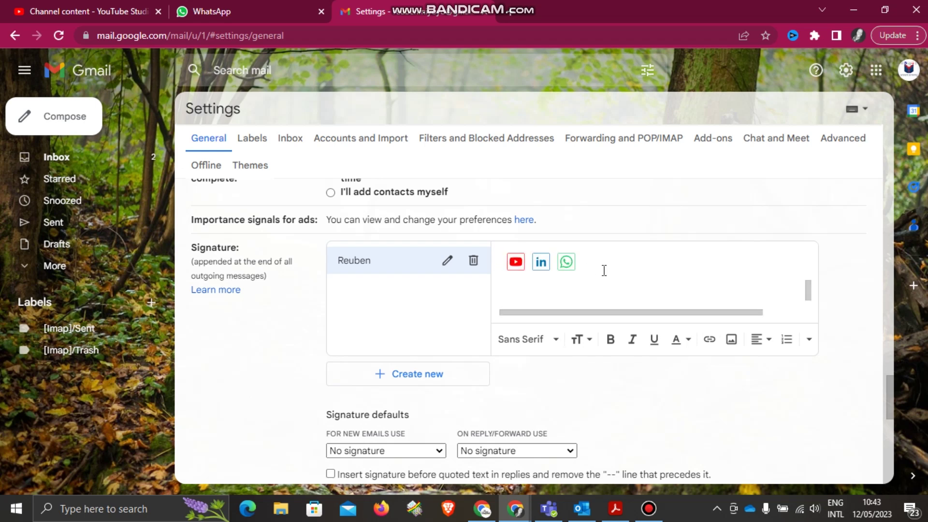
pyautogui.scroll(2, 604, 269)
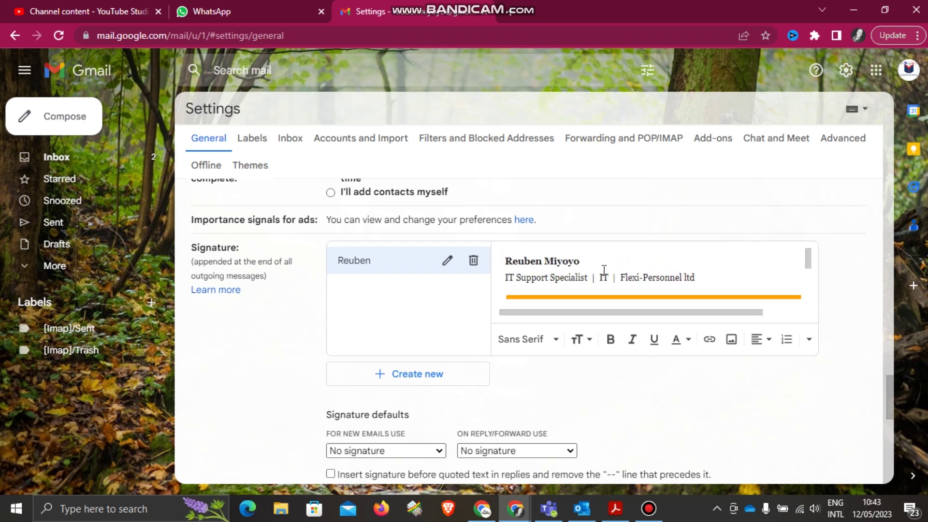
pyautogui.click(505, 261)
pyautogui.press('Return')
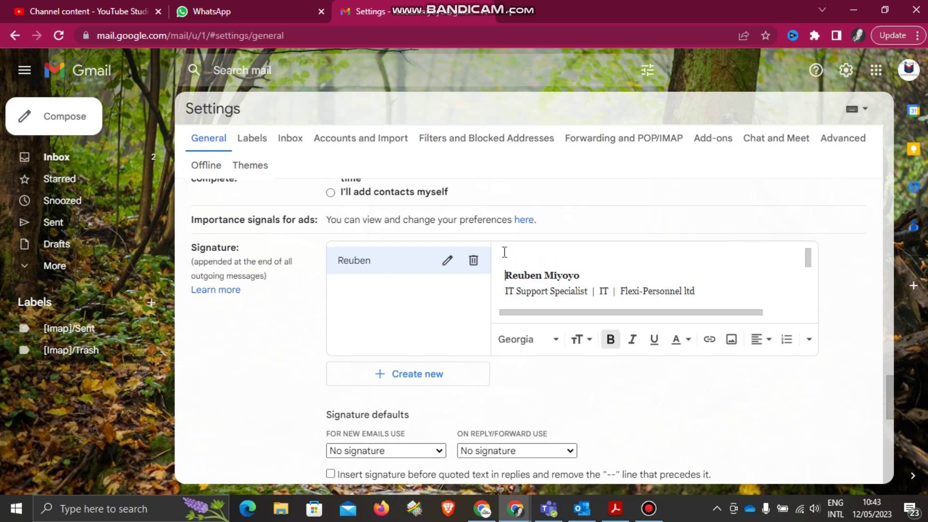
pyautogui.click(503, 252)
pyautogui.click(512, 254)
pyautogui.write('Kind Regards,')
pyautogui.press('Return')
# - Delete the 'Create your own free signature' promotional link from the signature
pyautogui.scroll(-5, 564, 285)
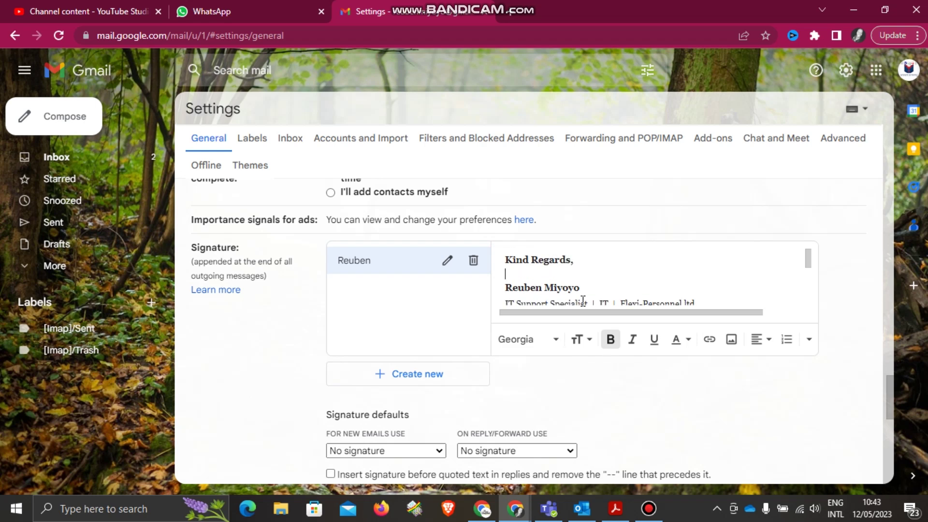
pyautogui.scroll(-2, 582, 301)
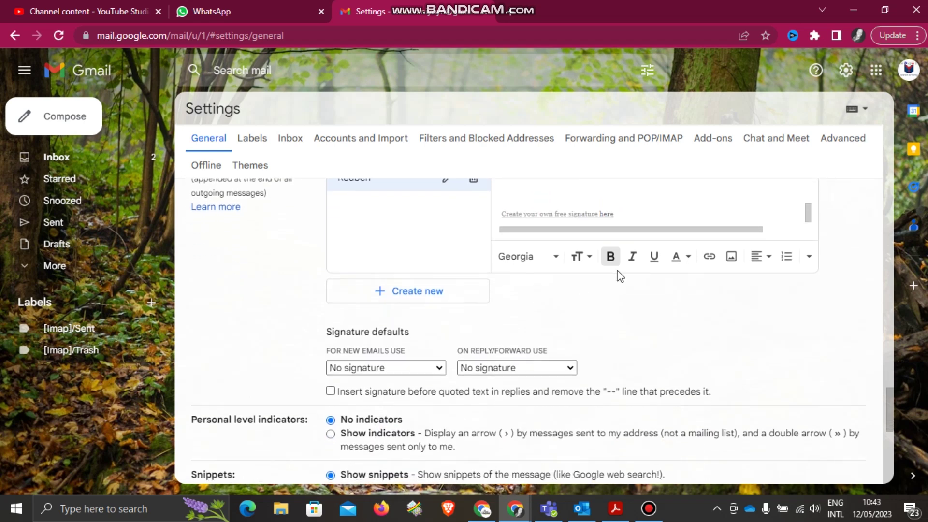
pyautogui.click(621, 213)
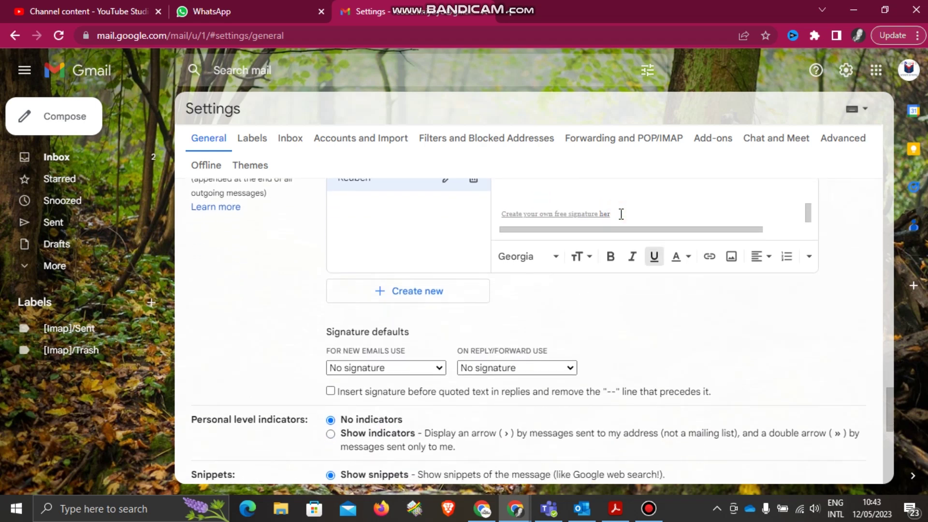
pyautogui.press('BackSpace')
pyautogui.press('BackSpace')
pyautogui.press('BackSpace')
pyautogui.press('BackSpace')
pyautogui.press('BackSpace')
pyautogui.press('BackSpace')
pyautogui.press('BackSpace')
pyautogui.press('BackSpace')
pyautogui.press('BackSpace')
pyautogui.press('BackSpace')
pyautogui.press('BackSpace')
pyautogui.press('BackSpace')
pyautogui.press('BackSpace')
pyautogui.press('BackSpace')
pyautogui.press('BackSpace')
pyautogui.press('BackSpace')
pyautogui.press('BackSpace')
pyautogui.press('BackSpace')
pyautogui.press('BackSpace')
pyautogui.press('BackSpace')
pyautogui.press('BackSpace')
pyautogui.press('BackSpace')
pyautogui.press('BackSpace')
pyautogui.press('BackSpace')
pyautogui.press('BackSpace')
pyautogui.press('BackSpace')
pyautogui.press('BackSpace')
pyautogui.press('BackSpace')
pyautogui.press('BackSpace')
pyautogui.press('BackSpace')
pyautogui.press('BackSpace')
pyautogui.press('BackSpace')
pyautogui.press('BackSpace')
pyautogui.press('BackSpace')
pyautogui.press('BackSpace')
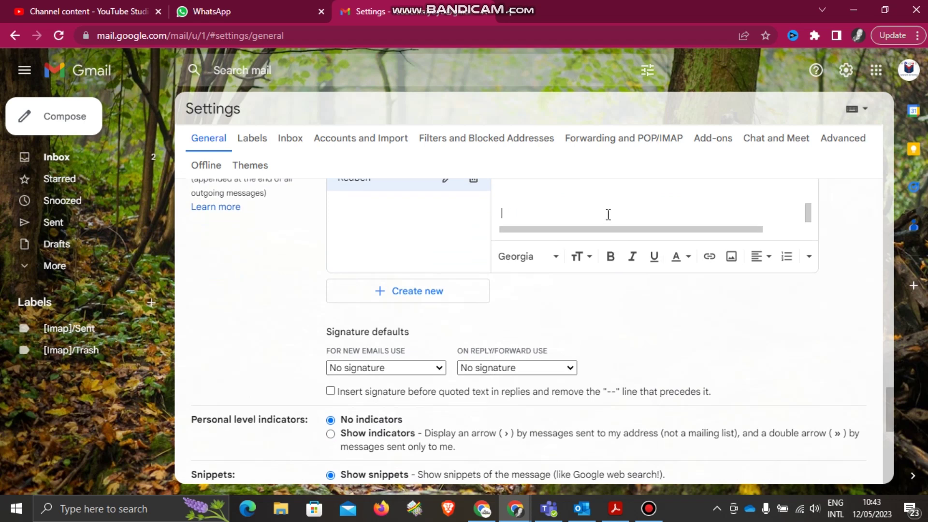
pyautogui.hotkey('ctrl', 'v')
pyautogui.scroll(3, 608, 214)
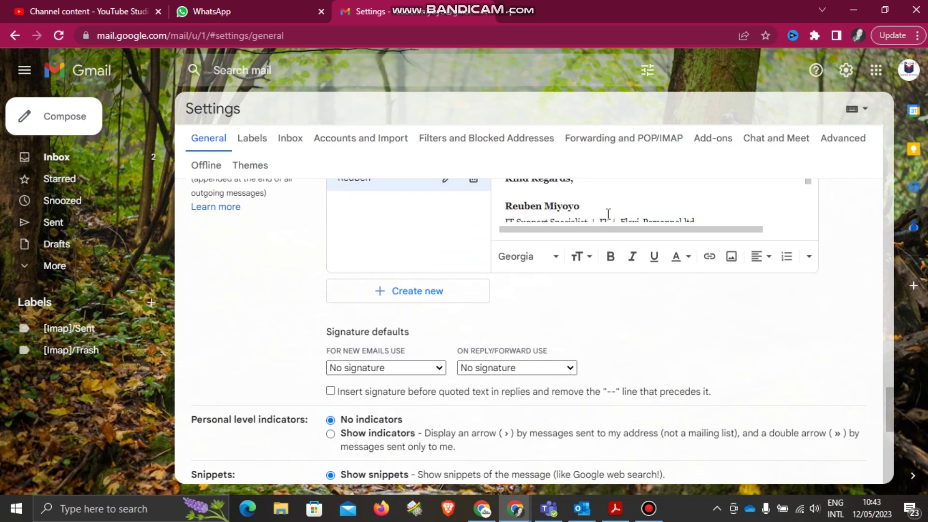
pyautogui.scroll(-1, 611, 368)
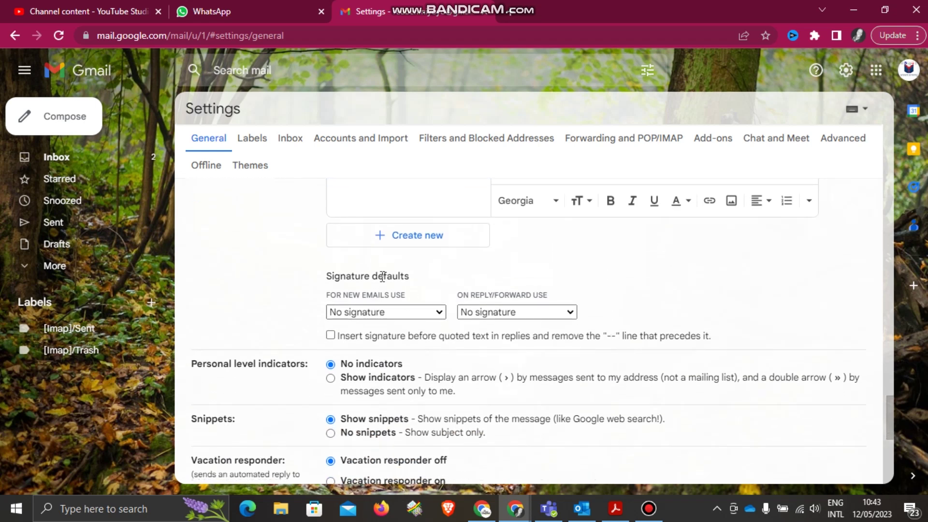
# - Choose the new signature for both 'For new emails use' and 'On reply/forward use', then Save Changes
pyautogui.click(437, 319)
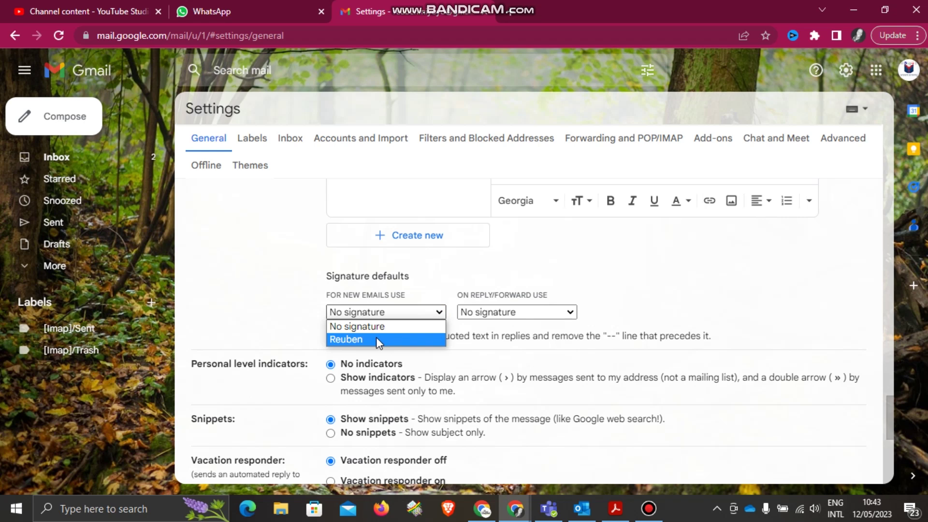
pyautogui.click(360, 339)
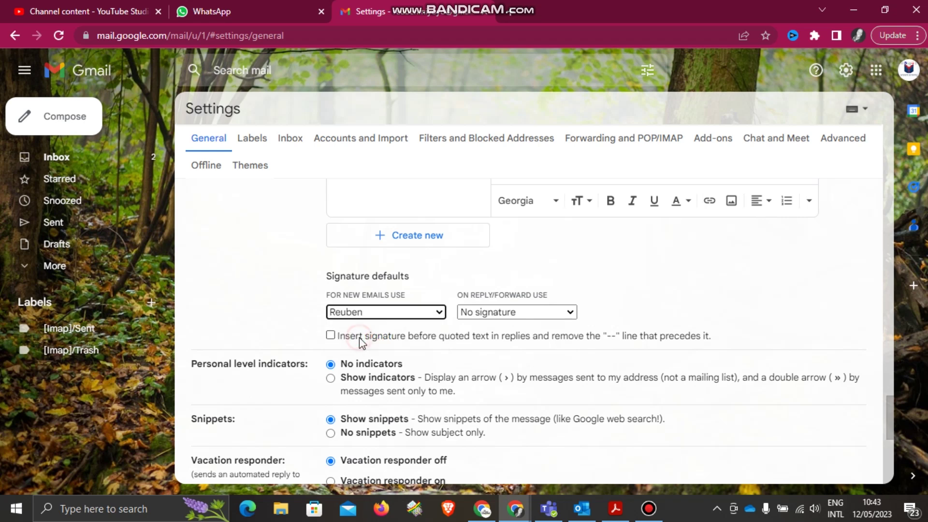
pyautogui.click(567, 312)
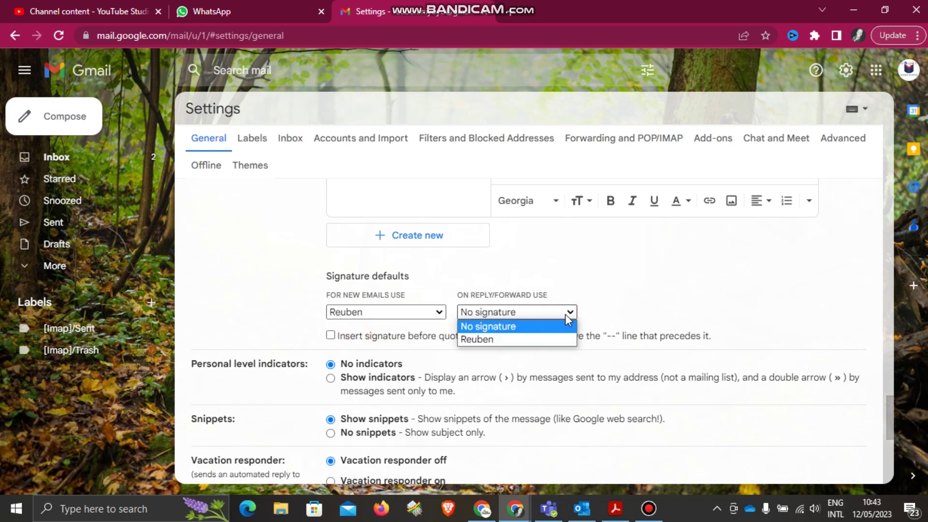
pyautogui.click(516, 339)
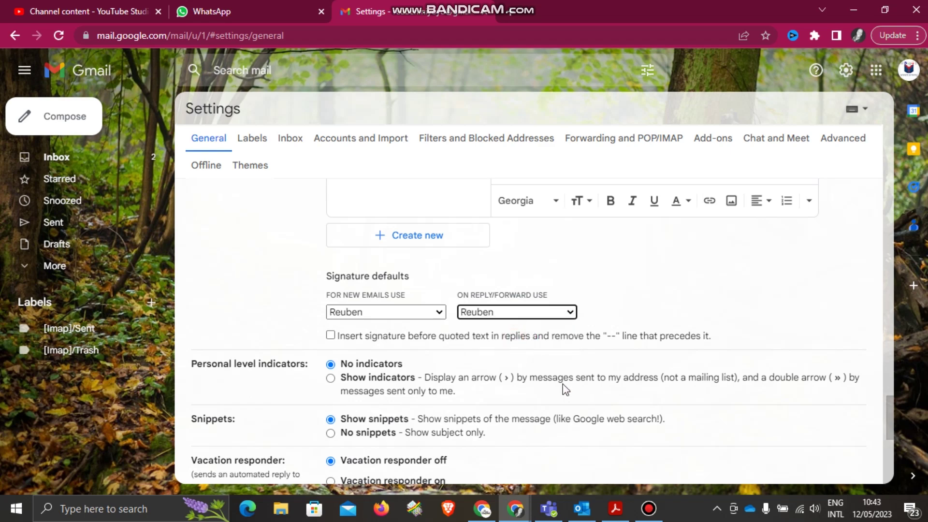
pyautogui.scroll(-5, 563, 385)
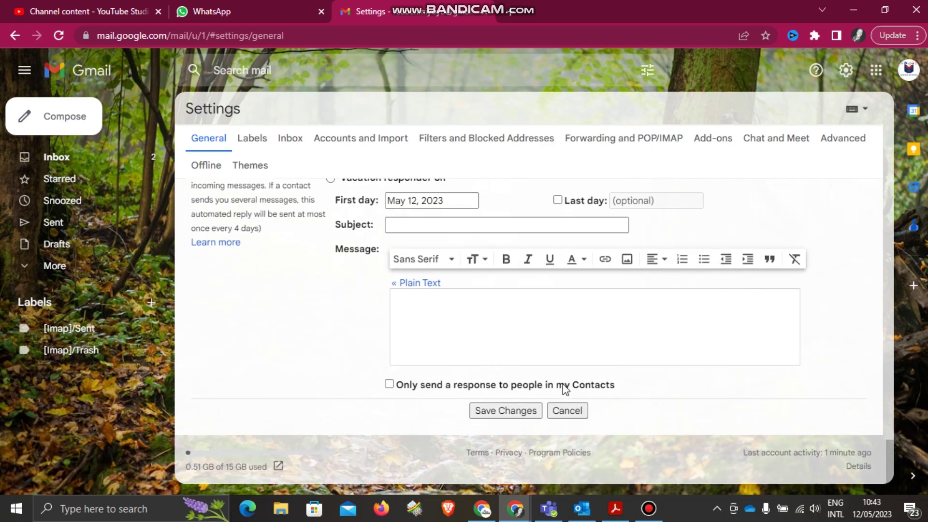
pyautogui.click(506, 411)
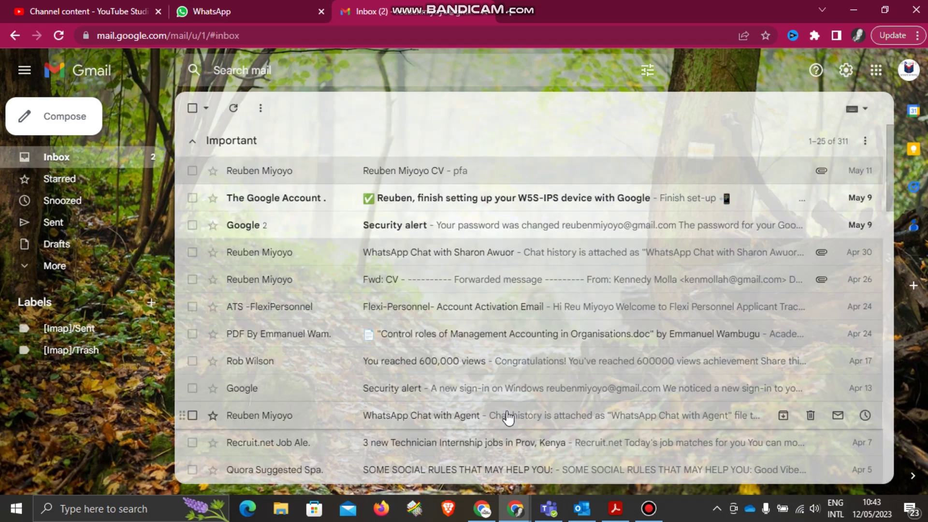
# - Check the signature in a new message and in a reply to the CV email, then return to the inbox
pyautogui.click(75, 123)
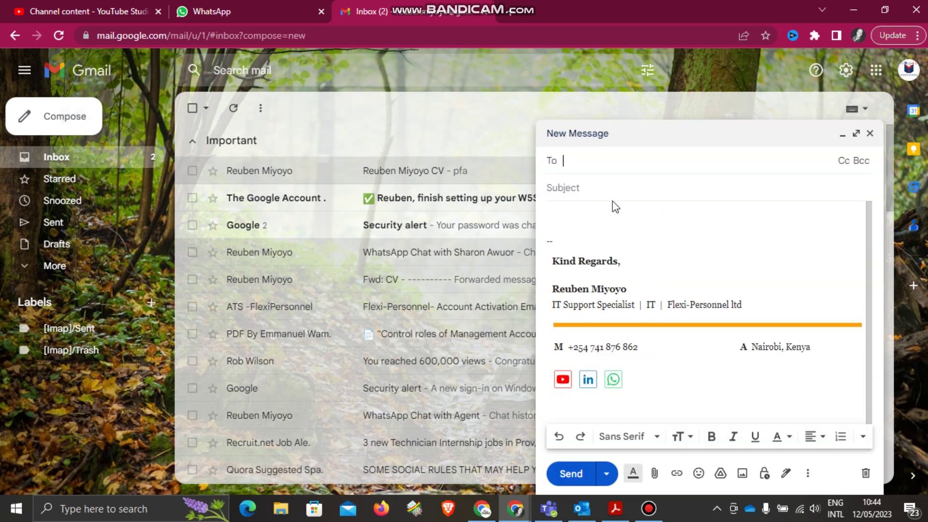
pyautogui.click(867, 134)
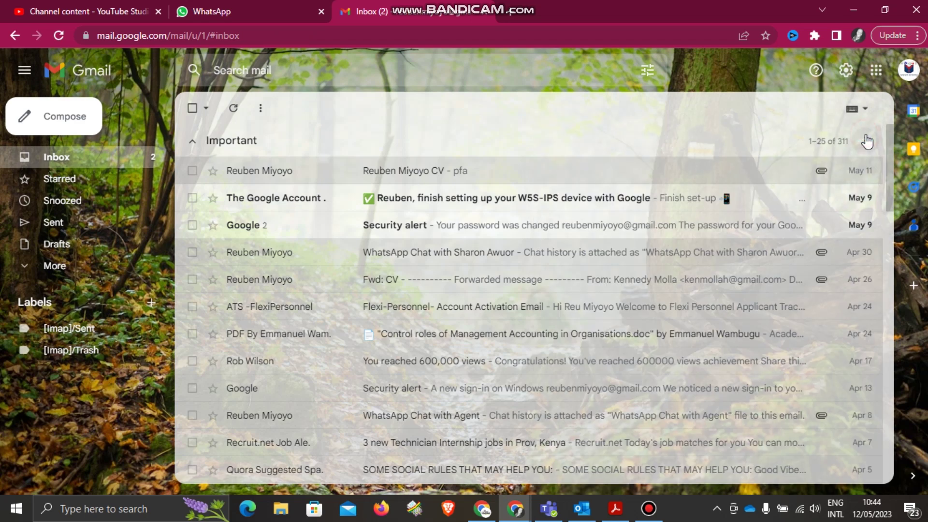
pyautogui.click(388, 180)
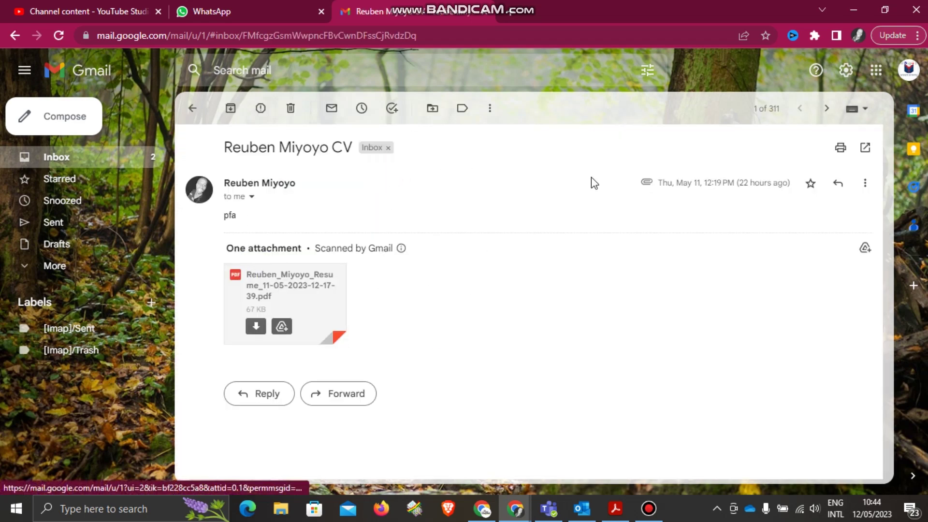
pyautogui.click(839, 184)
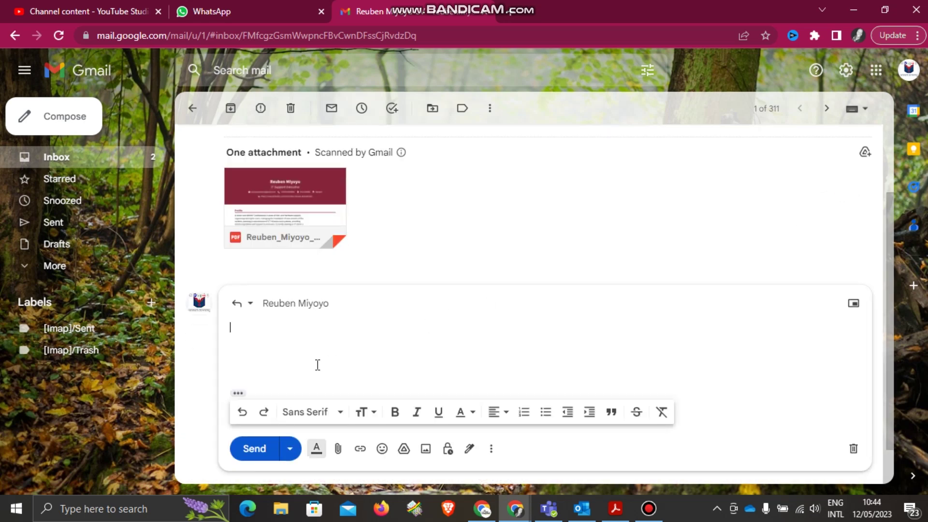
pyautogui.scroll(-1, 317, 371)
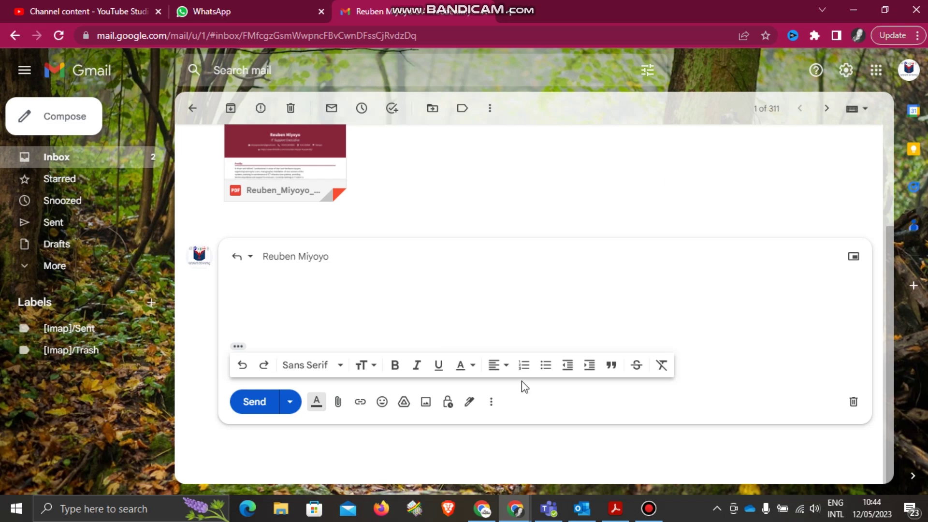
pyautogui.click(193, 110)
pyautogui.click(496, 180)
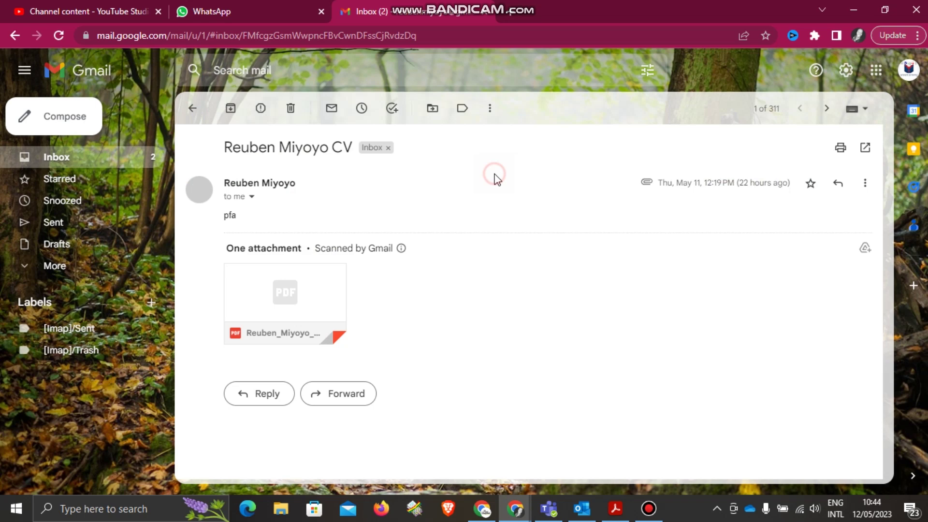
pyautogui.click(865, 192)
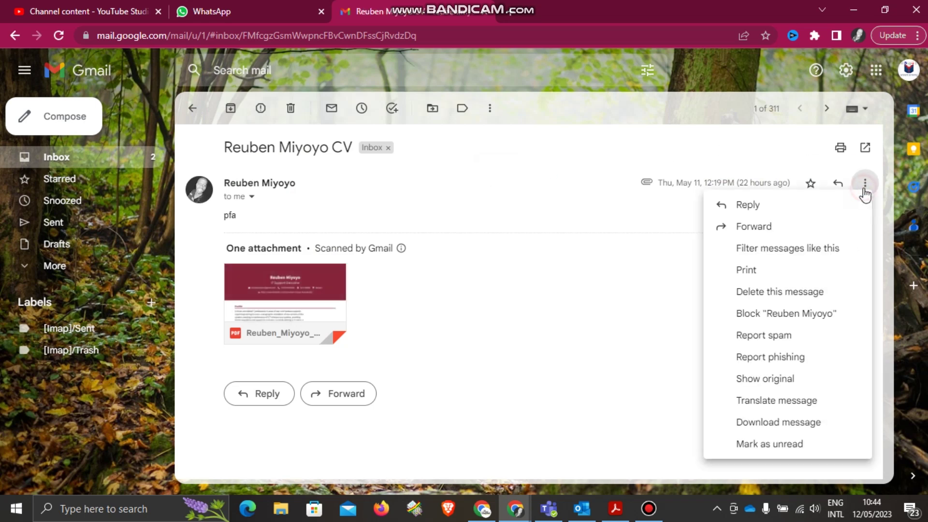
pyautogui.click(755, 230)
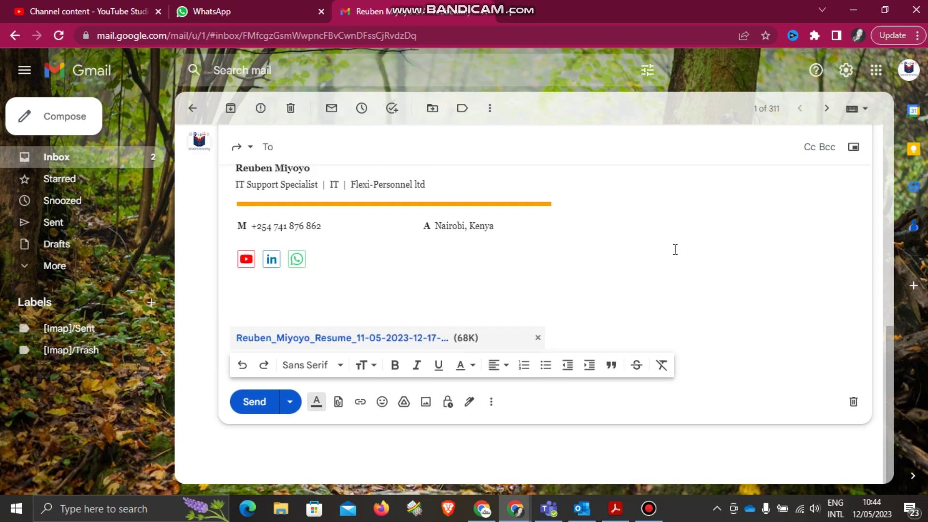
pyautogui.click(853, 401)
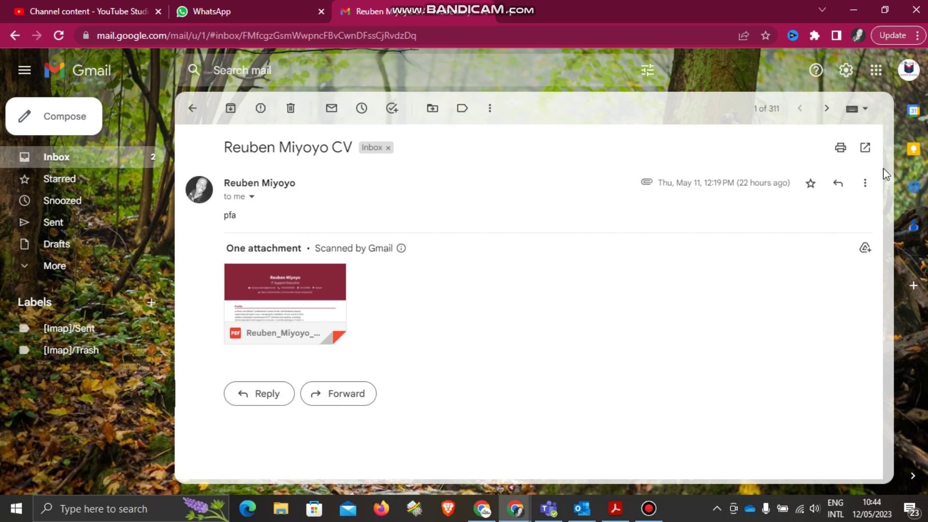
pyautogui.click(829, 187)
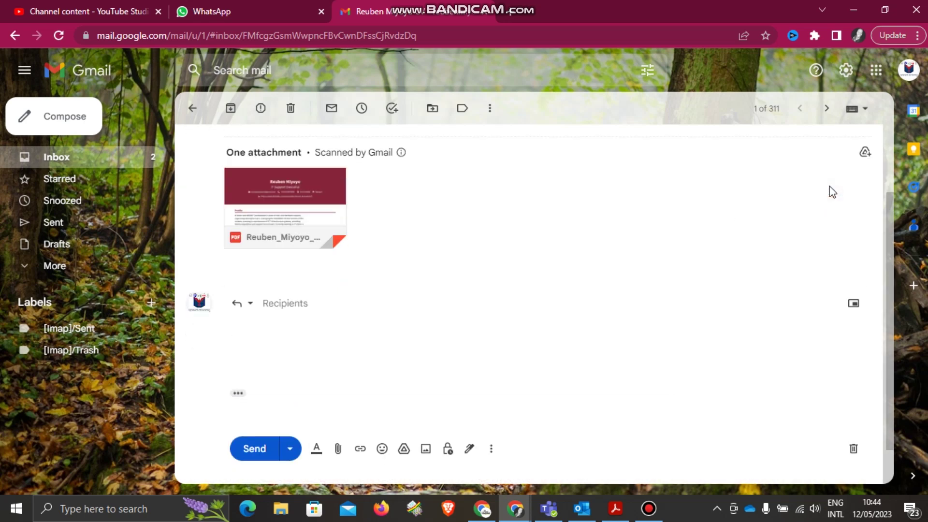
pyautogui.scroll(-1, 413, 340)
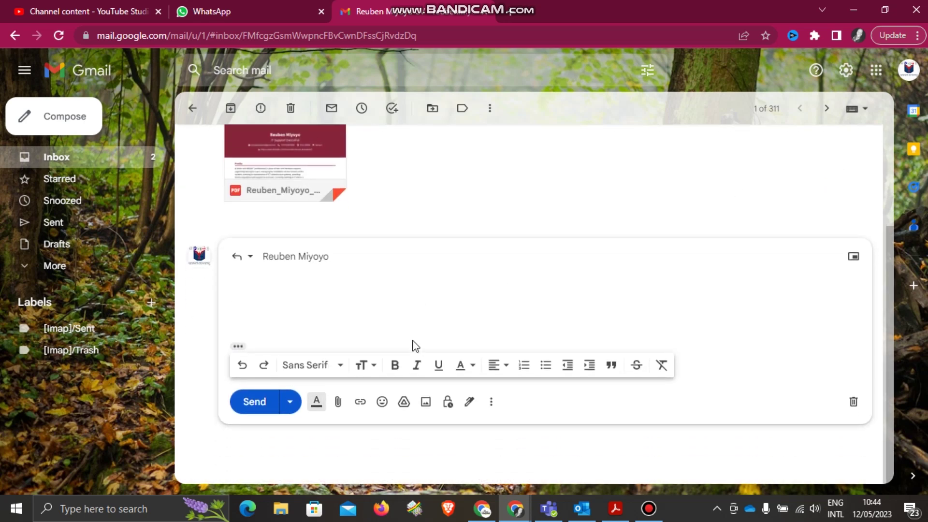
pyautogui.click(238, 345)
pyautogui.scroll(-3, 315, 349)
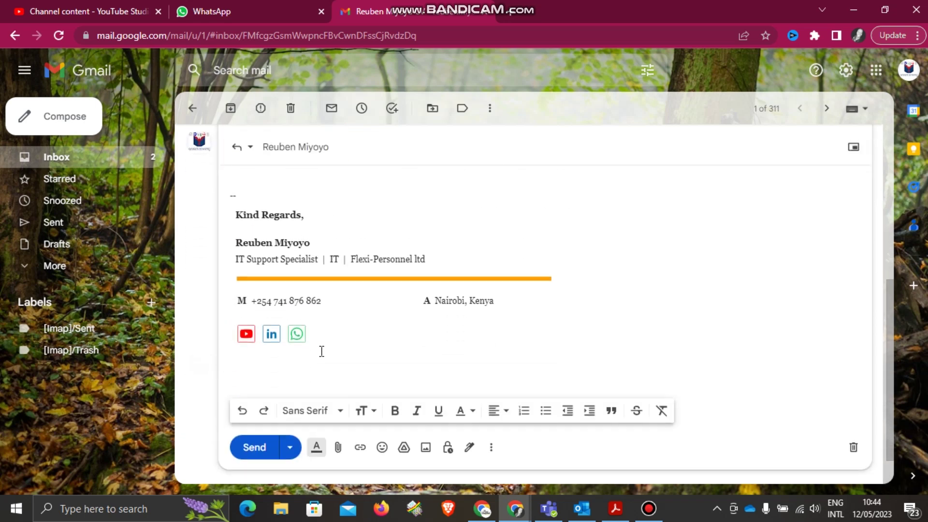
pyautogui.scroll(2, 341, 302)
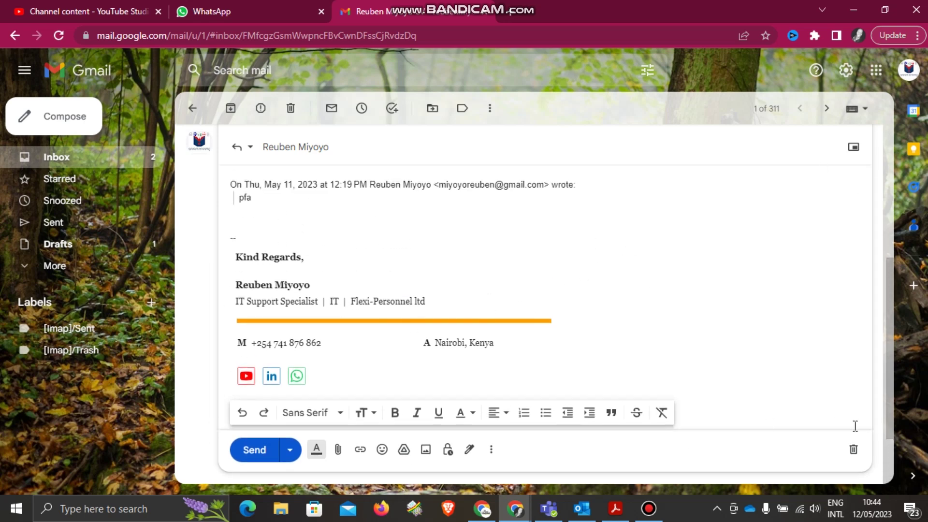
pyautogui.click(854, 449)
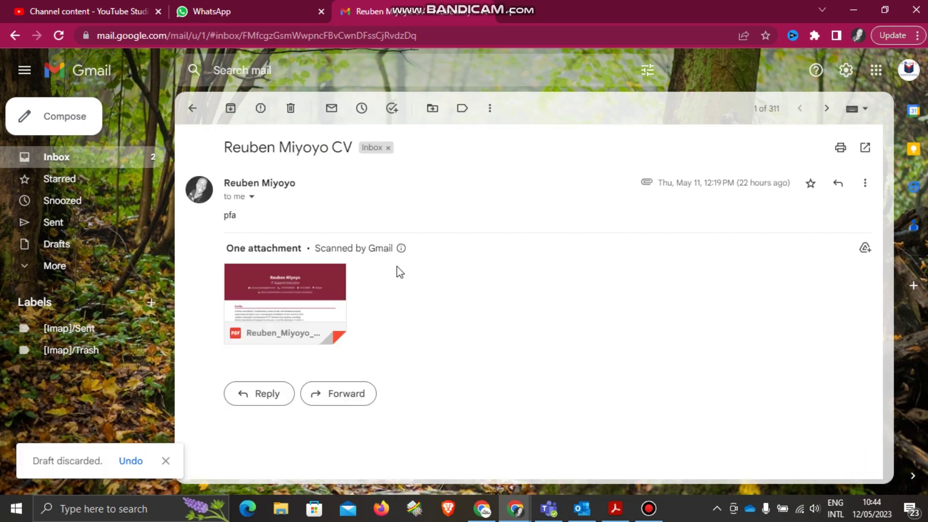